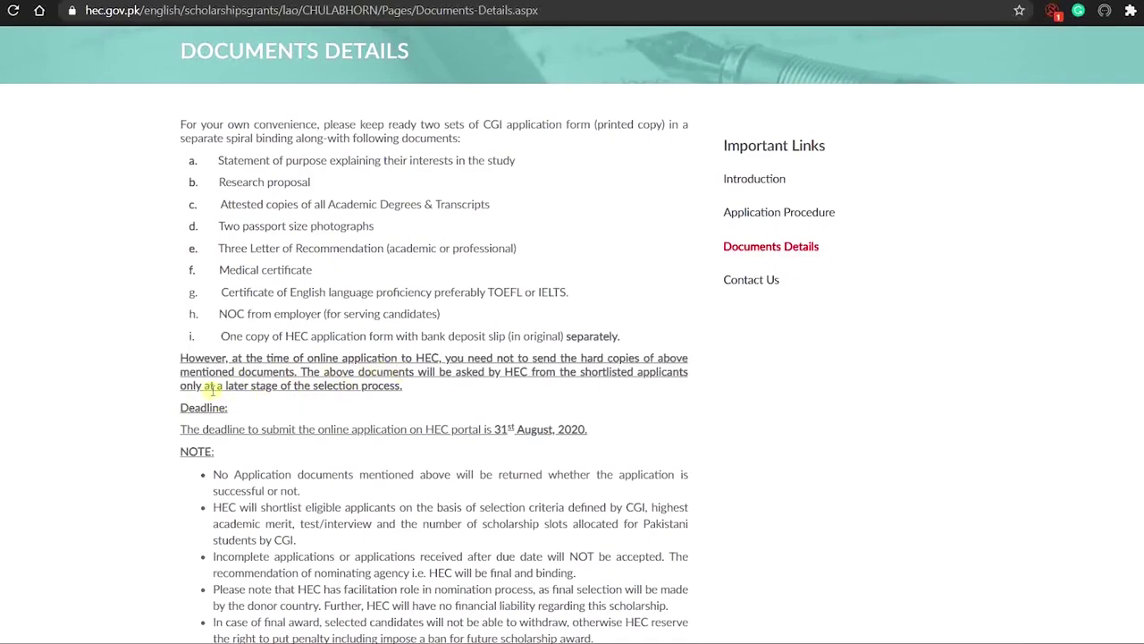
Scroll through the Documents Details page to review the document requirements and deadline
scroll(148, 434, down, 1)
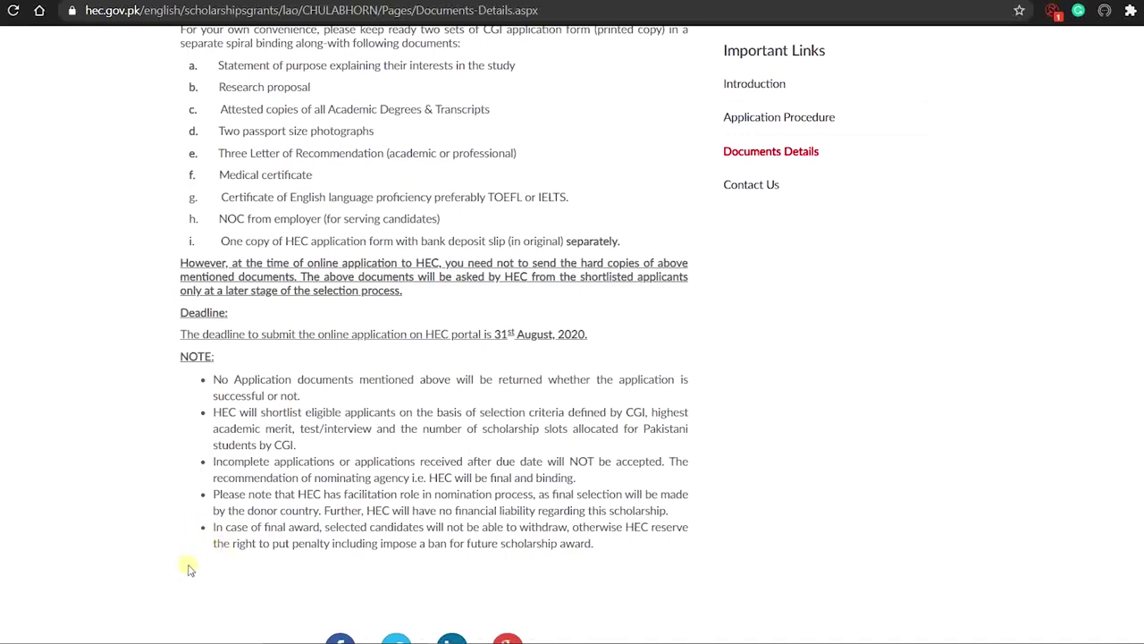
scroll(583, 318, up, 1)
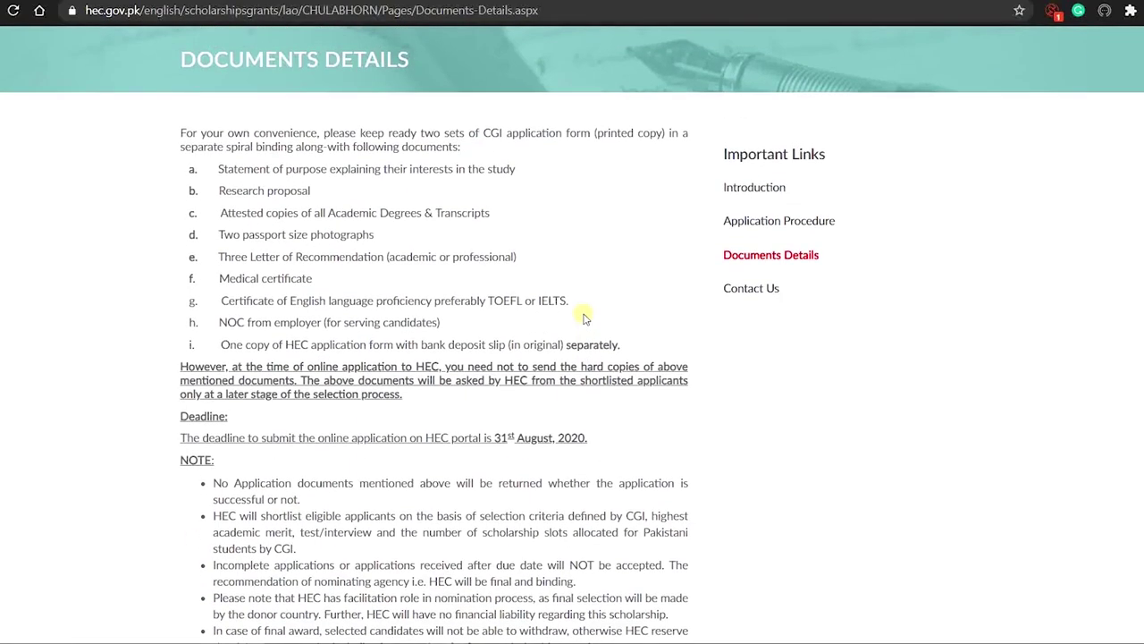
scroll(584, 318, up, 1)
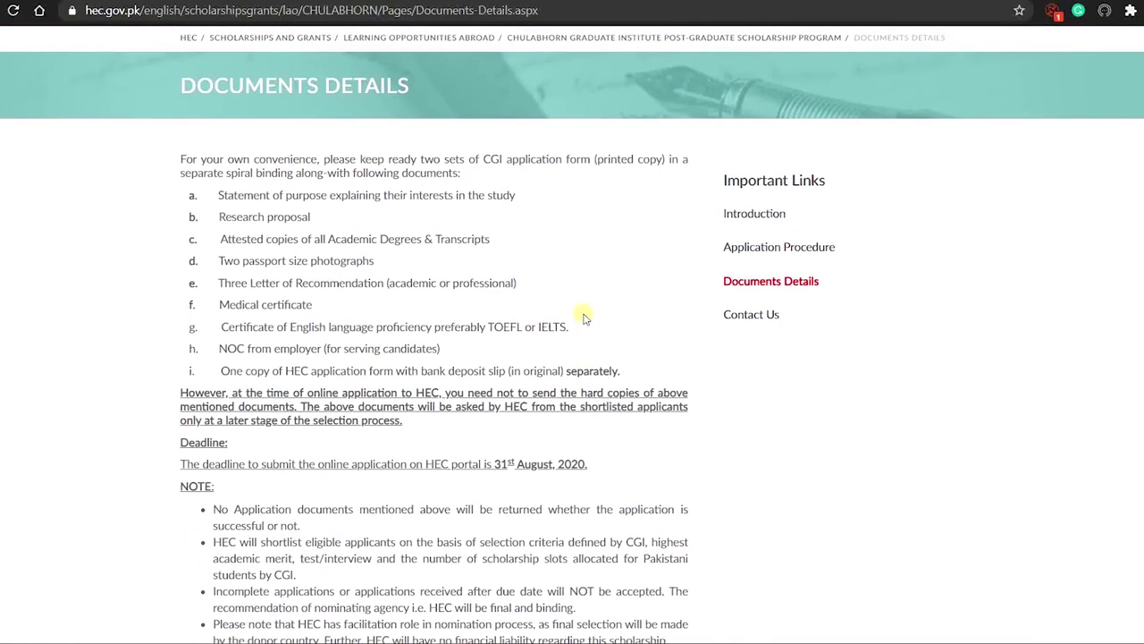
scroll(584, 319, up, 1)
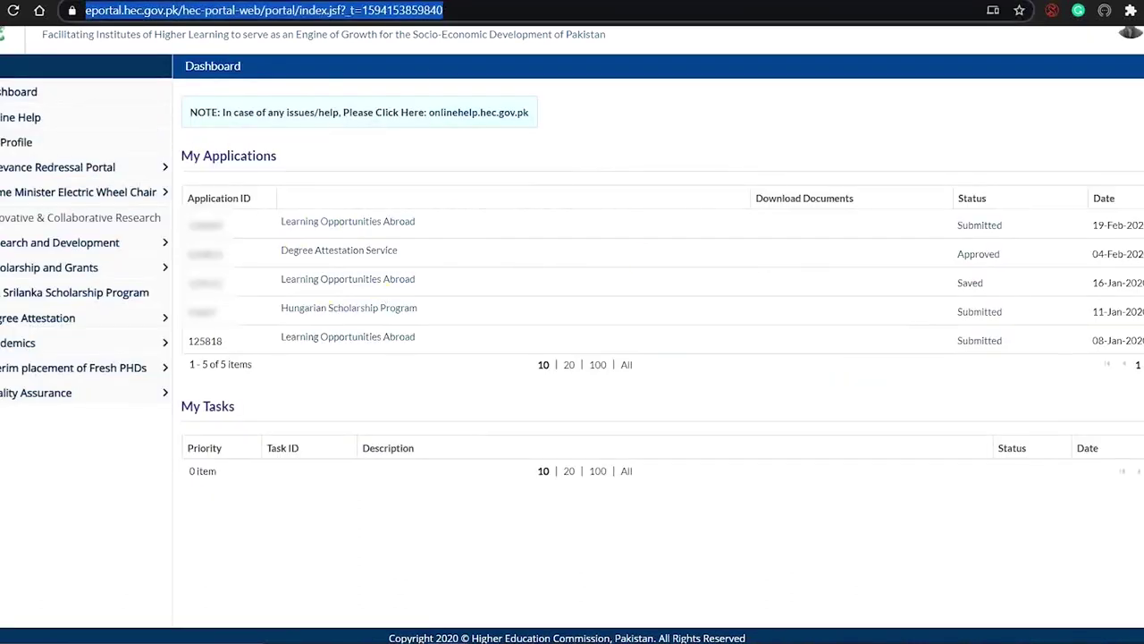
Open the Learning Opportunities Abroad application form under Scholarship and Grants in the sidebar
click(531, 270)
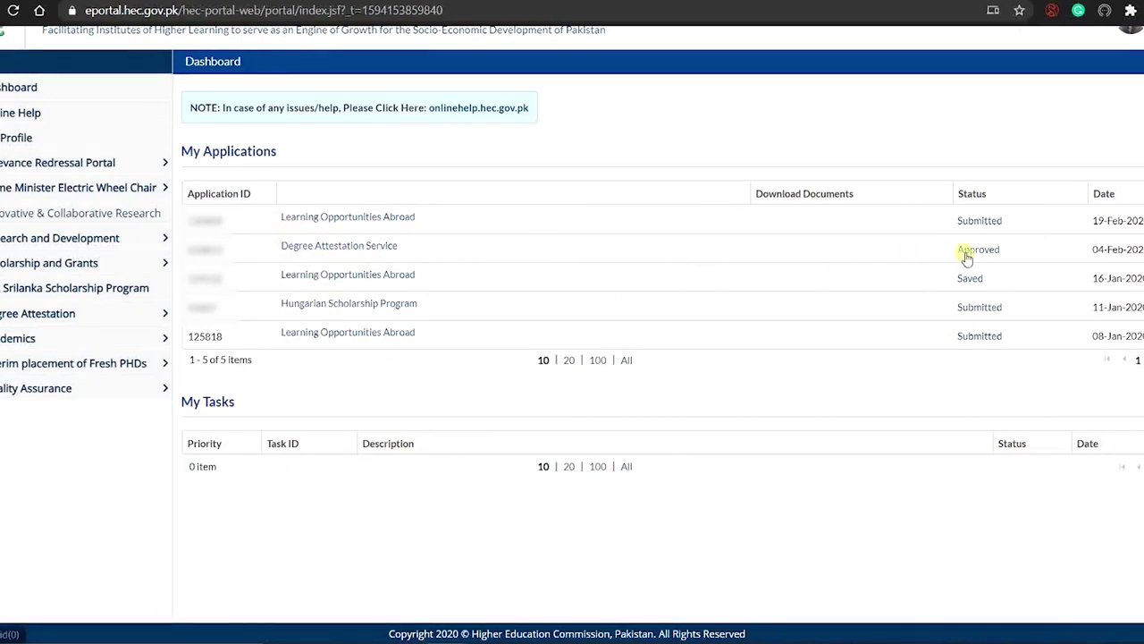
click(100, 263)
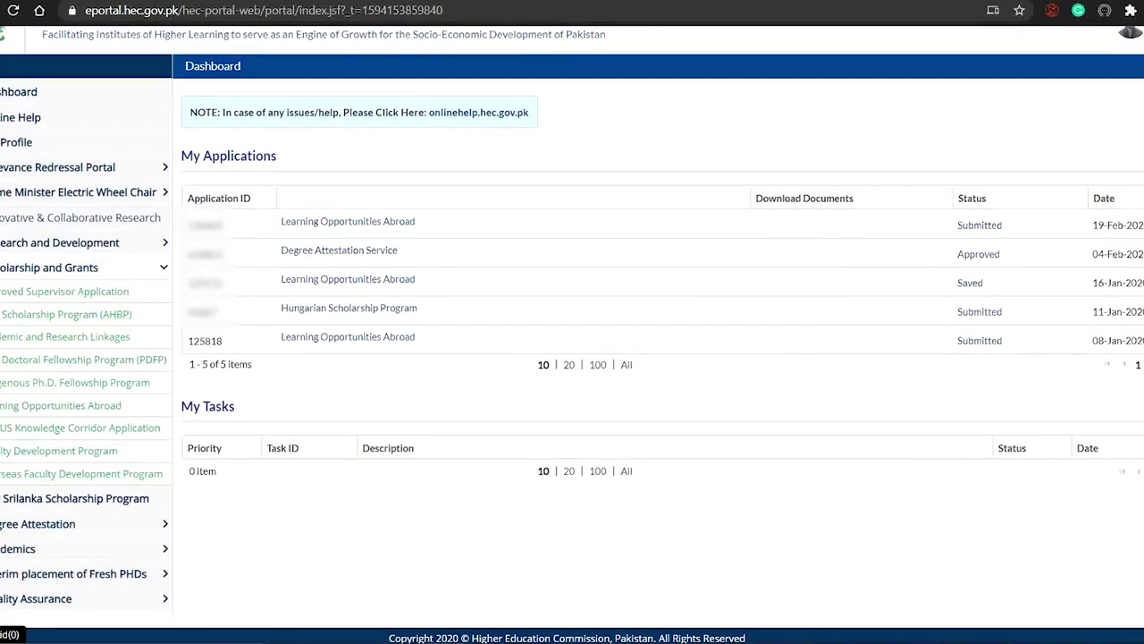
click(4, 406)
scroll(5, 408, down, 1)
click(5, 406)
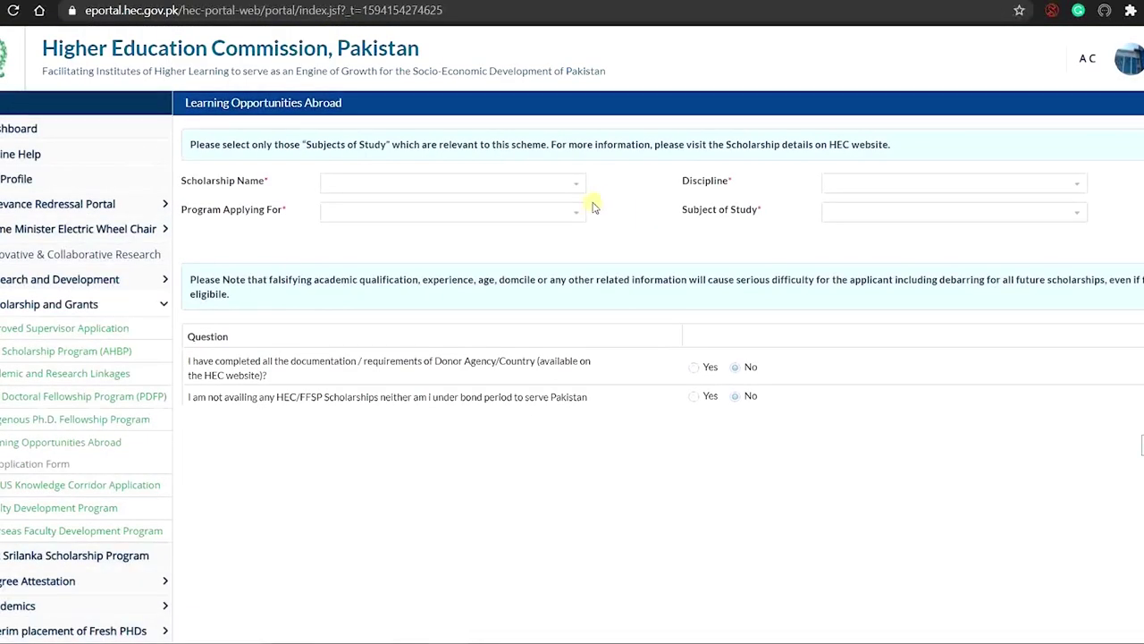
Choose the Chulabhorn scholarship, the Masters program and the Engineering & Technology discipline
click(573, 185)
click(550, 203)
click(574, 213)
click(560, 226)
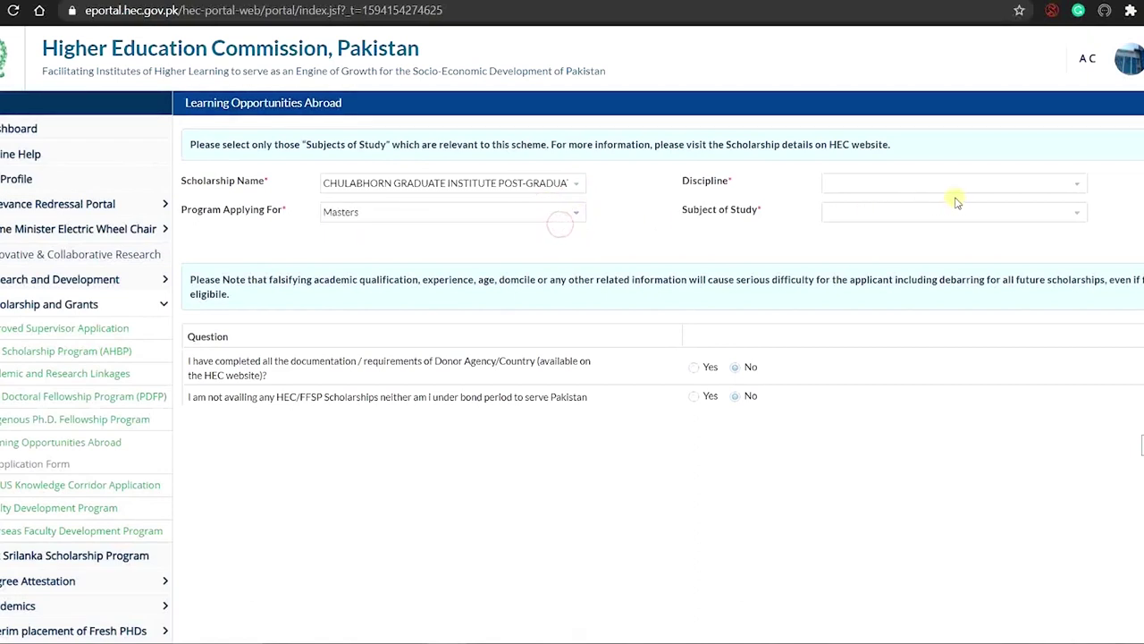
click(1077, 185)
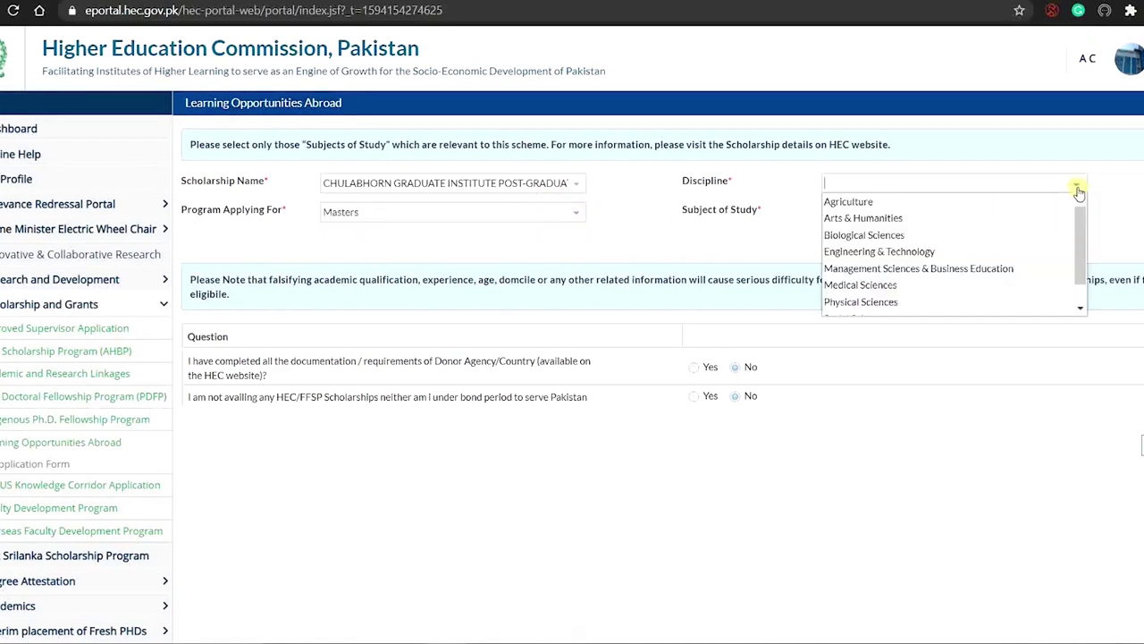
click(1017, 253)
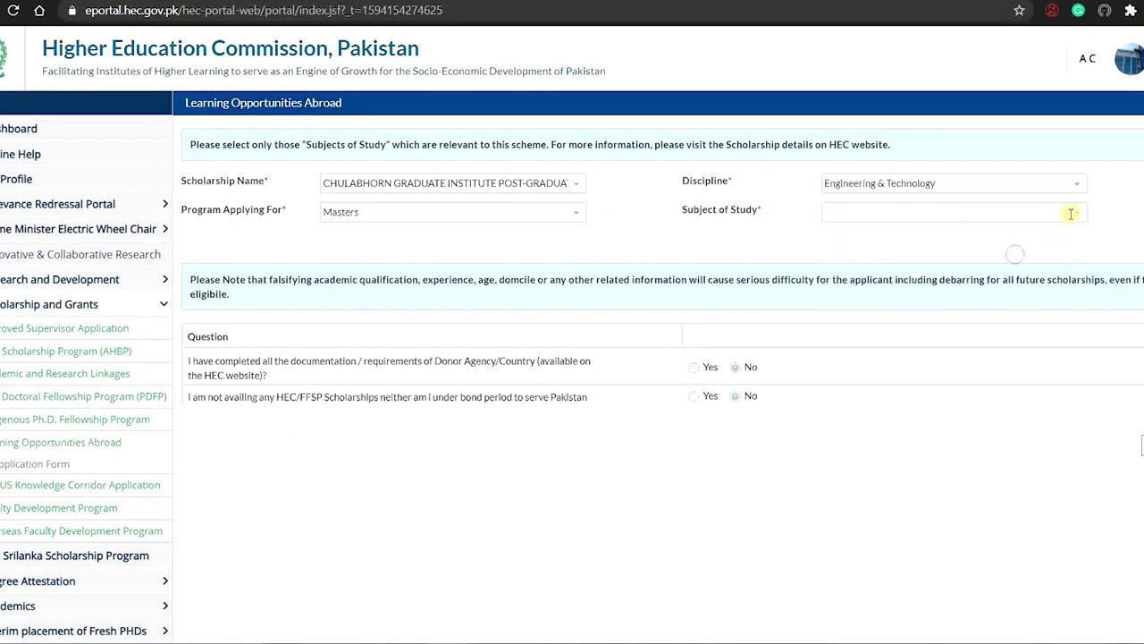
Set the subject to Mechanical Engineering and answer Yes to not holding another scholarship
click(992, 213)
text(Mechanical Engineering)
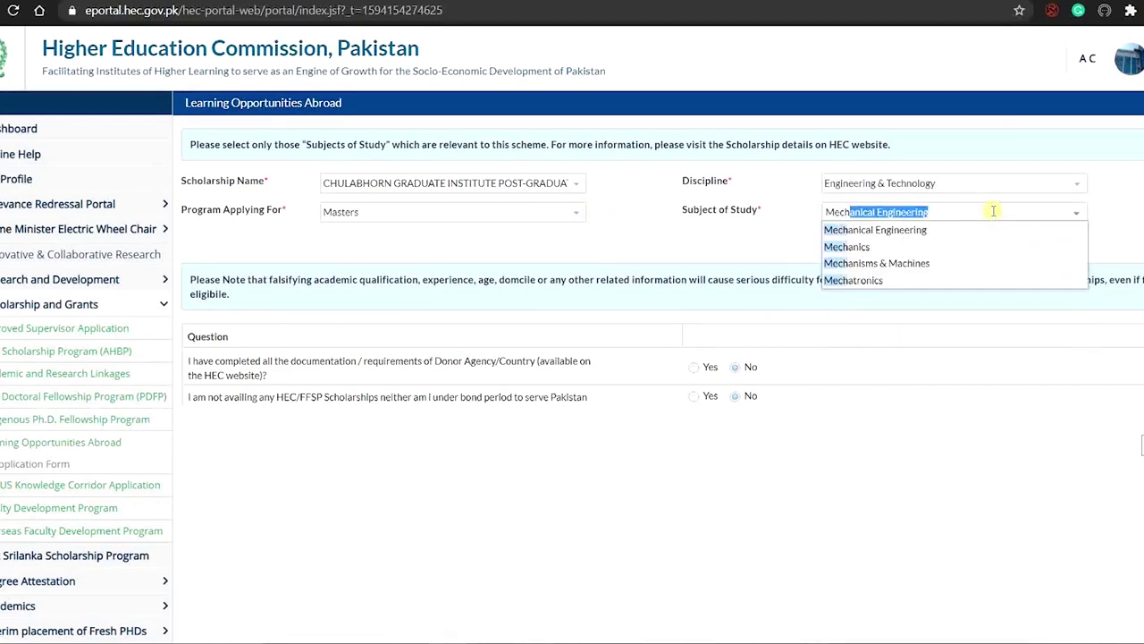
click(945, 238)
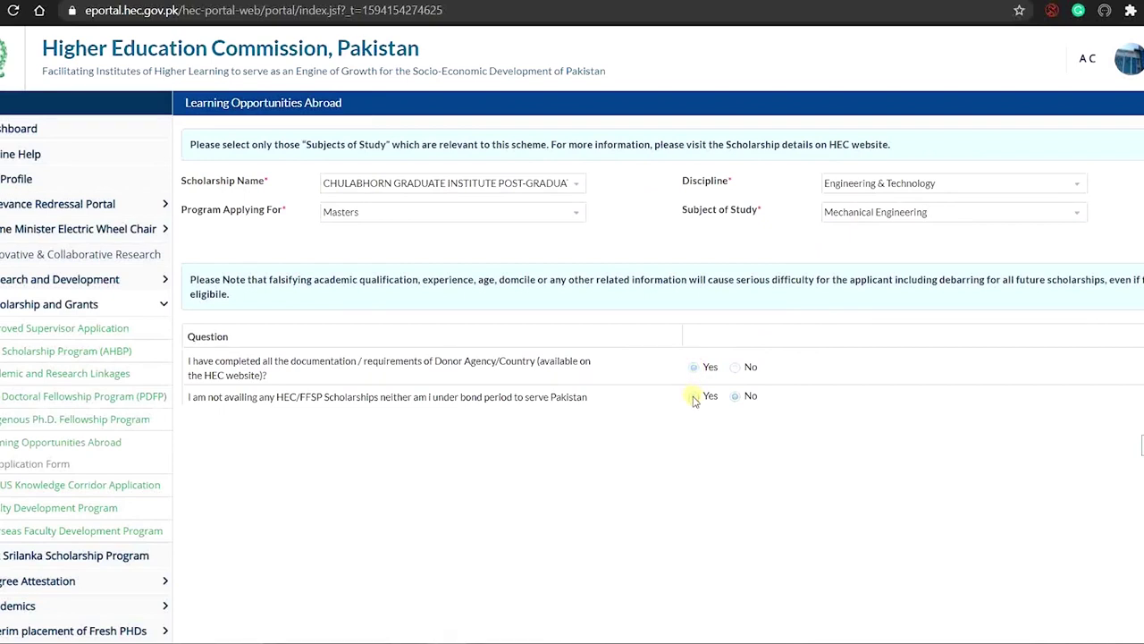
click(694, 399)
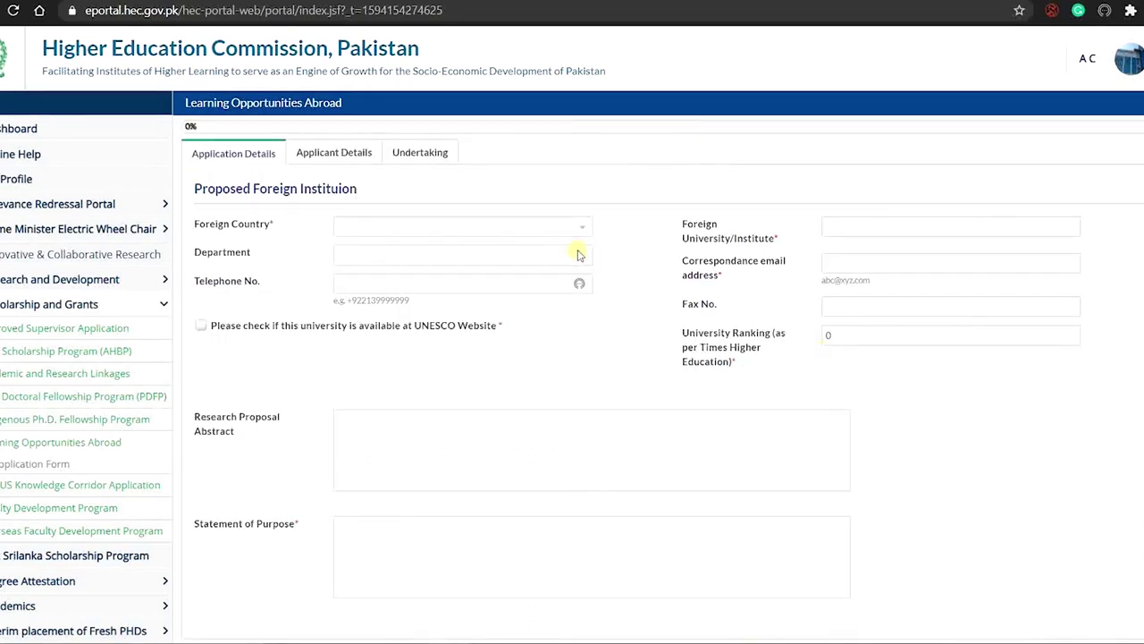
Choose Thailand as the country, enter Mechanical Engineering as the department, and fill in the correspondence email
click(583, 232)
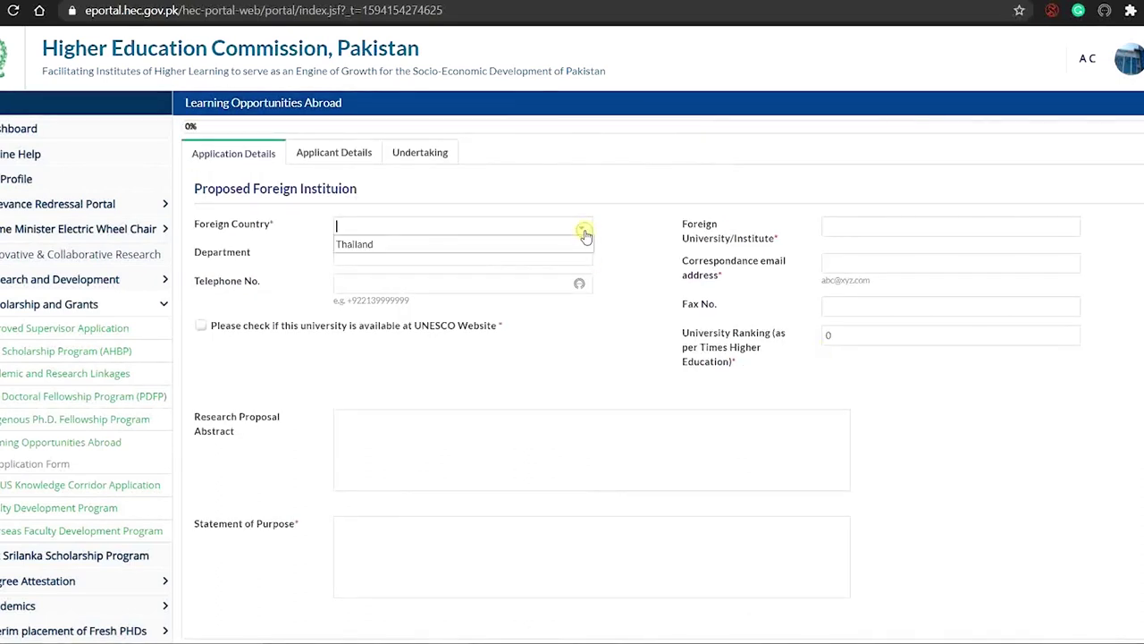
click(576, 241)
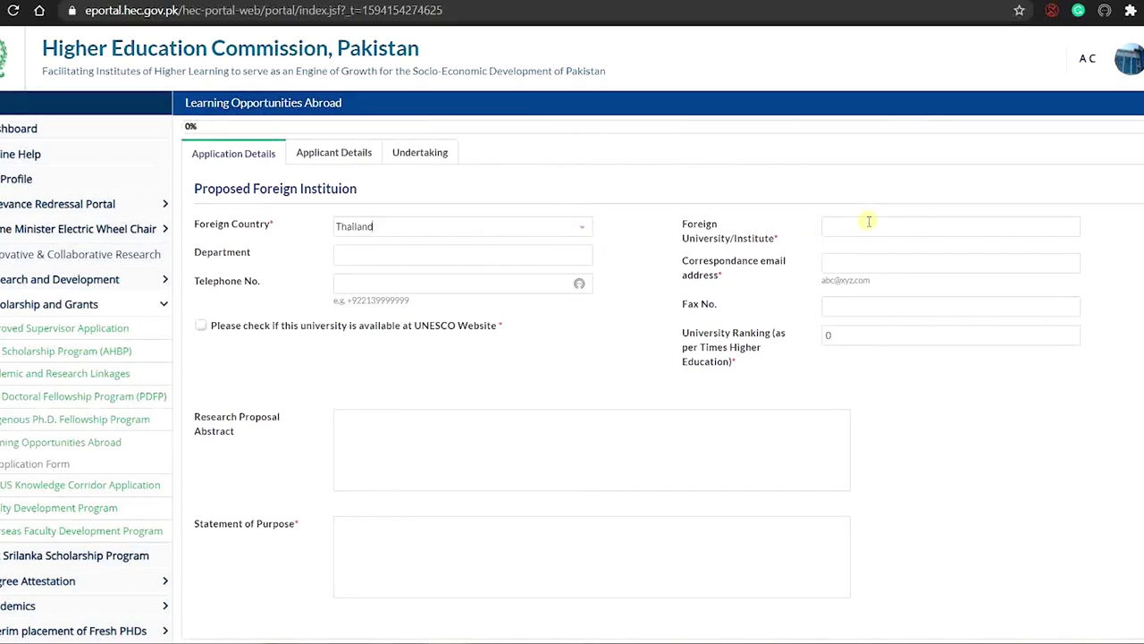
click(543, 267)
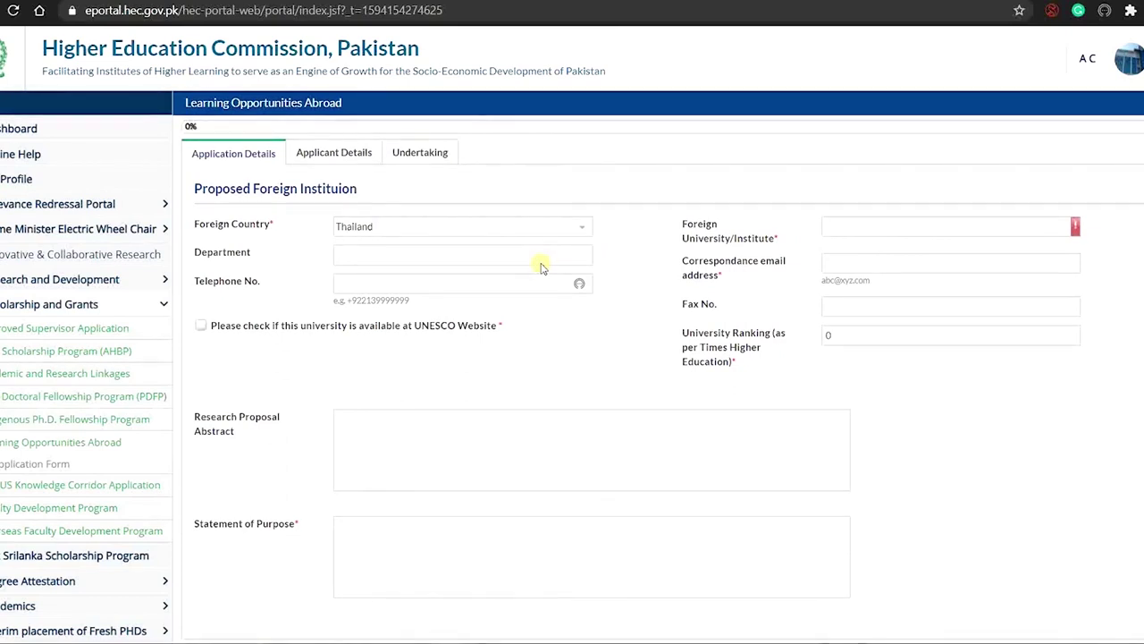
text(Engineering)
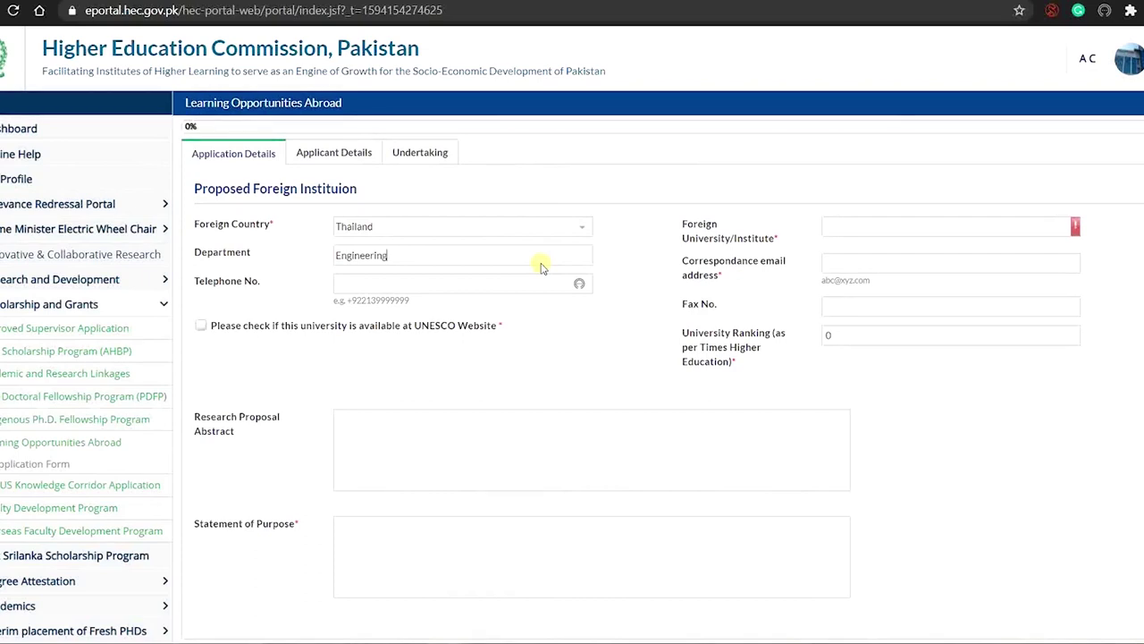
key(Home)
text(Mechanical)
click(893, 261)
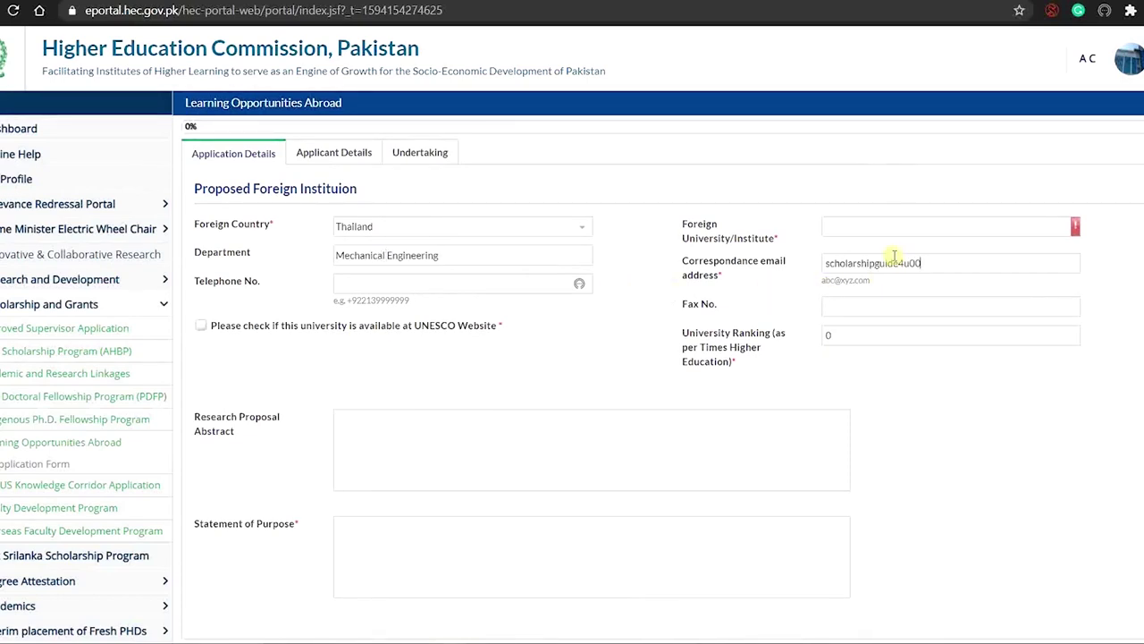
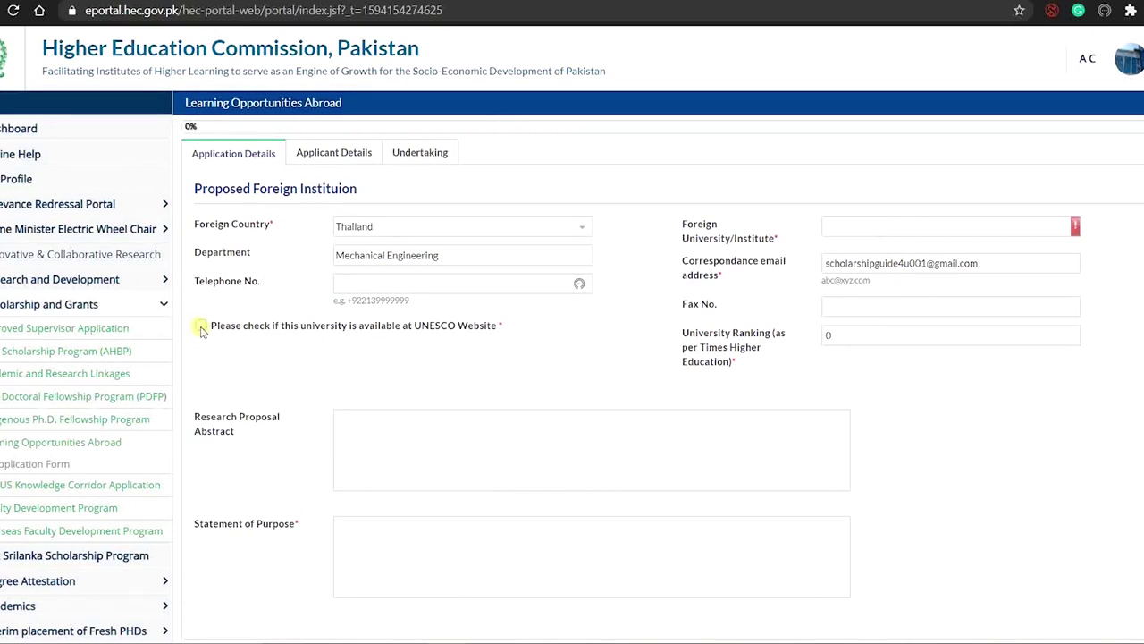
Confirm the UNESCO listing, enter the foreign university, set ranking to 322, and paste the abstract
click(201, 326)
click(890, 232)
text(check my video about this)
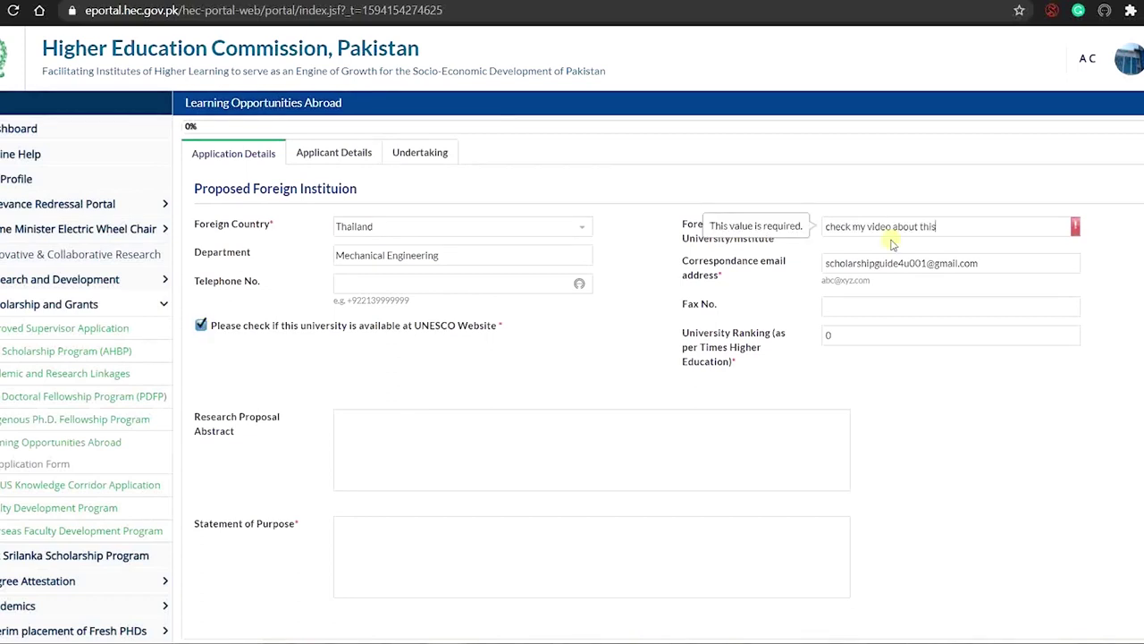
text( seaction)
click(859, 336)
text(322)
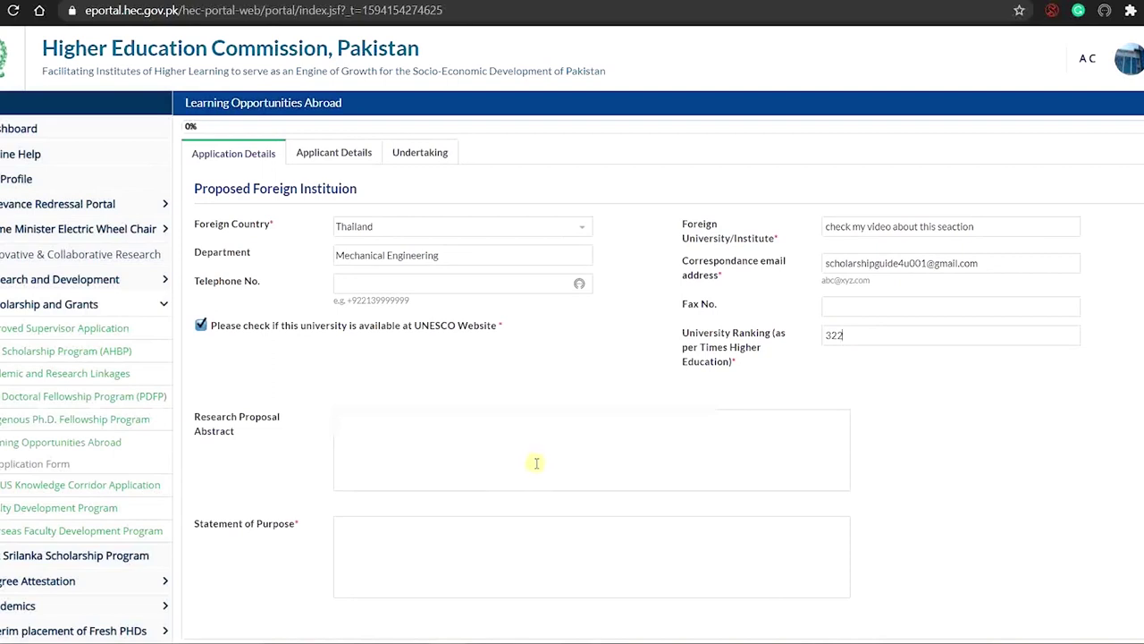
key(ctrl+v)
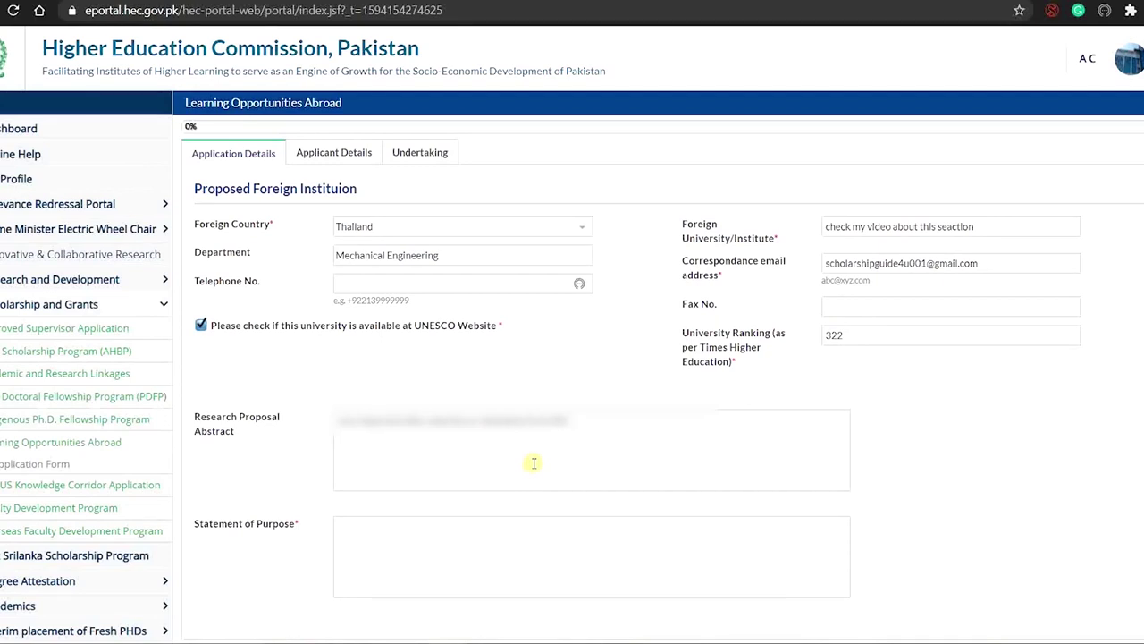
text(se)
scroll(533, 462, down, 1)
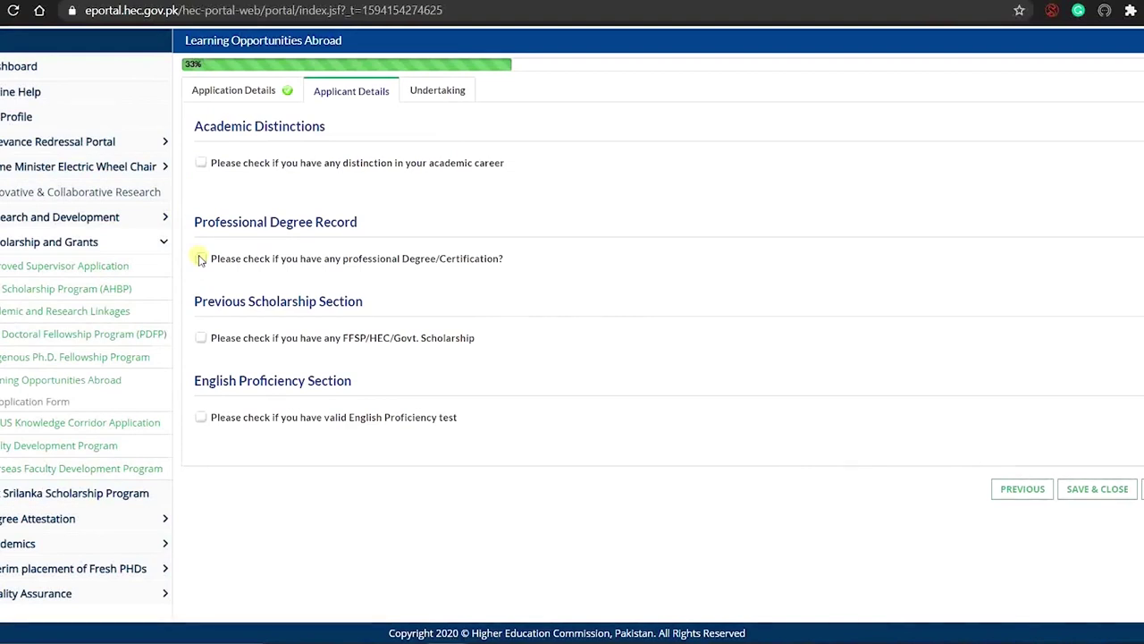
Tick the professional degree or certification checkbox in Applicant Details
click(200, 258)
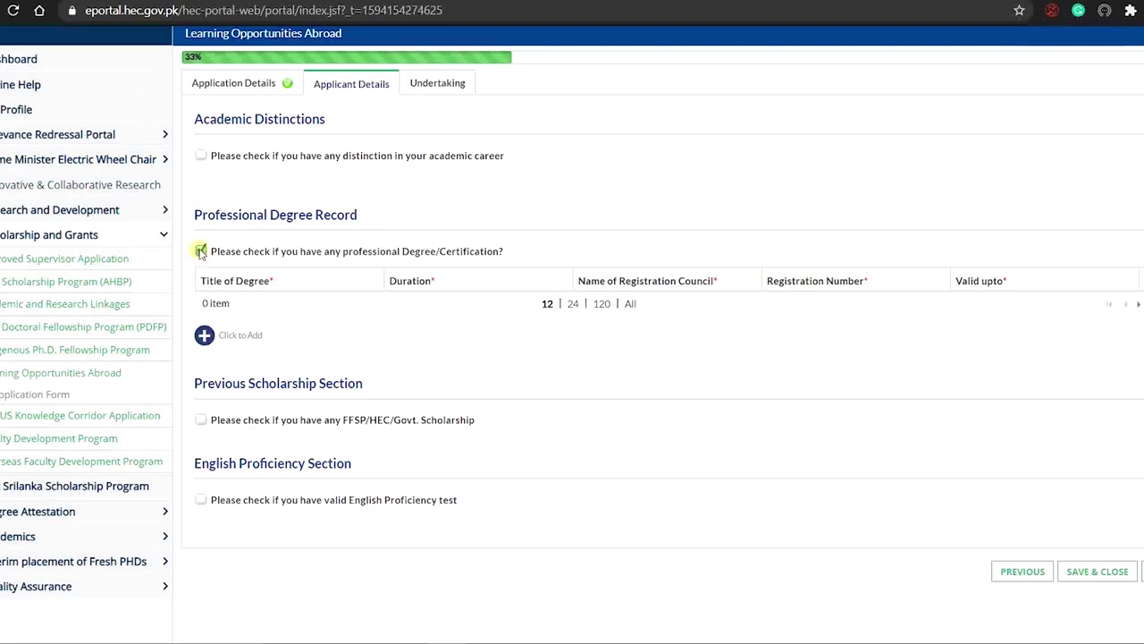
Uncheck the professional degree checkbox so no degree record is added
click(200, 251)
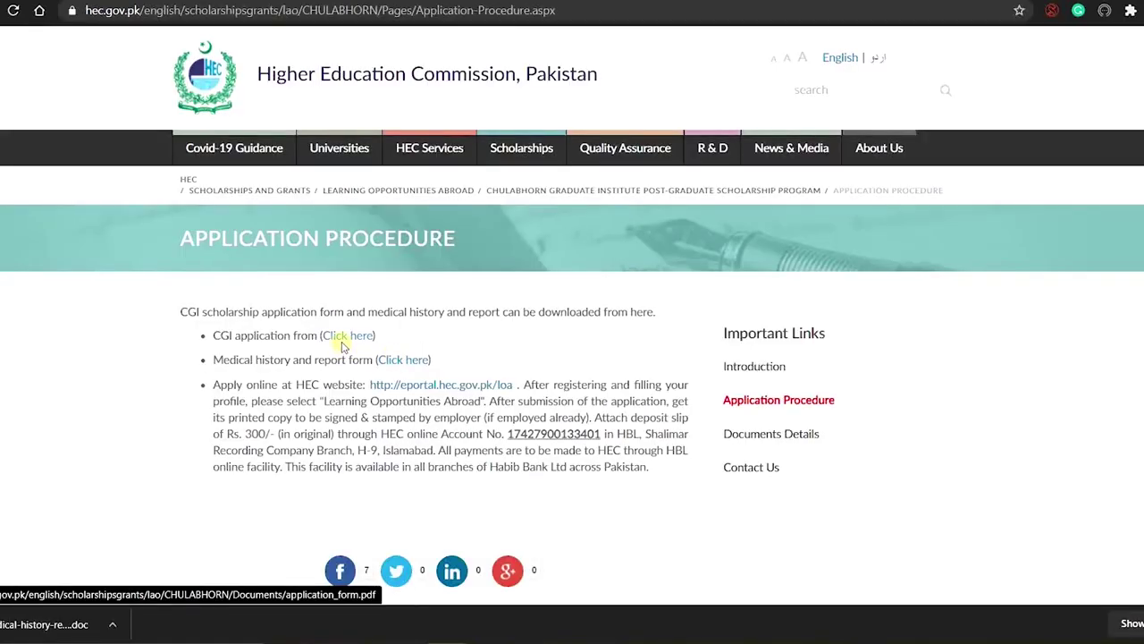
Open the downloaded Medical History and Report form in Word and enable editing
click(37, 626)
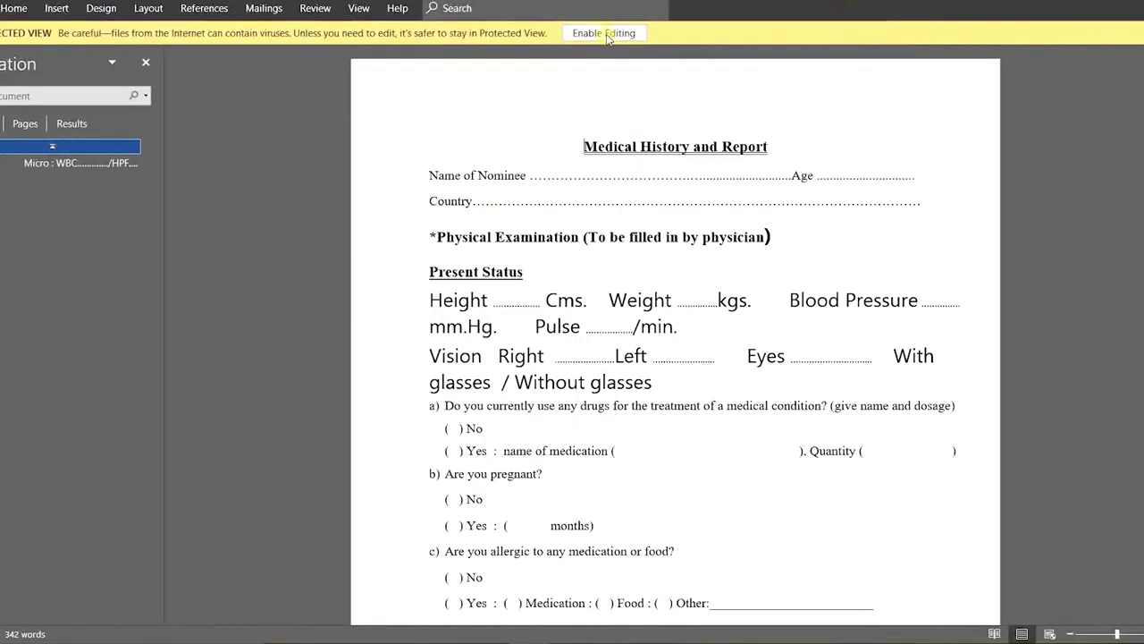
click(605, 34)
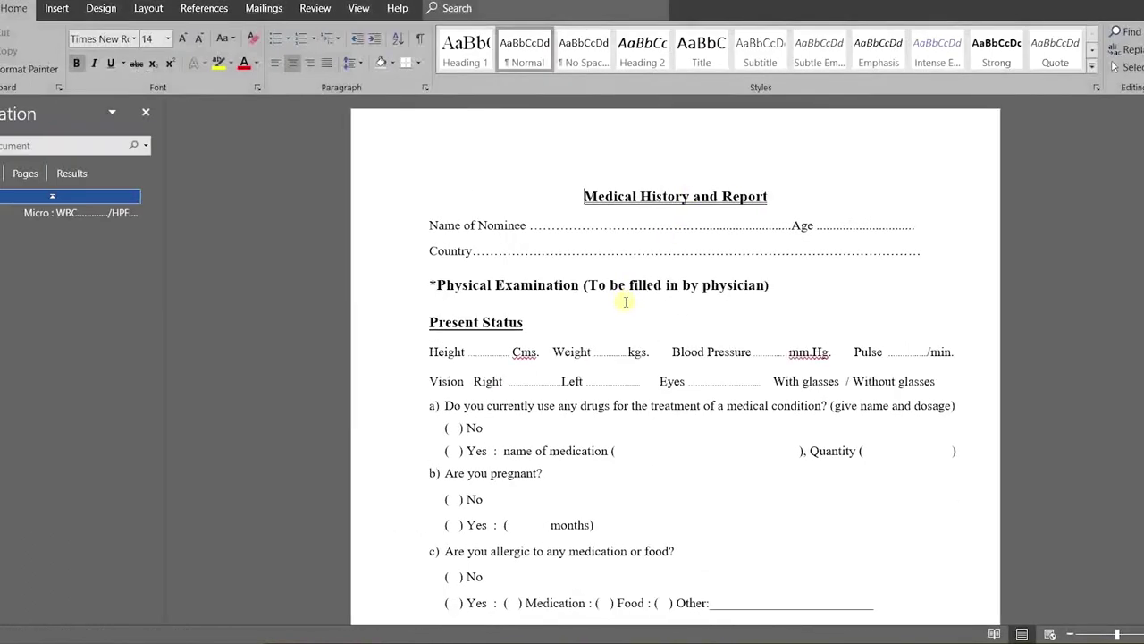
Read the medical history form down to the physician's signature, then open the CGI application form
scroll(630, 380, down, 2)
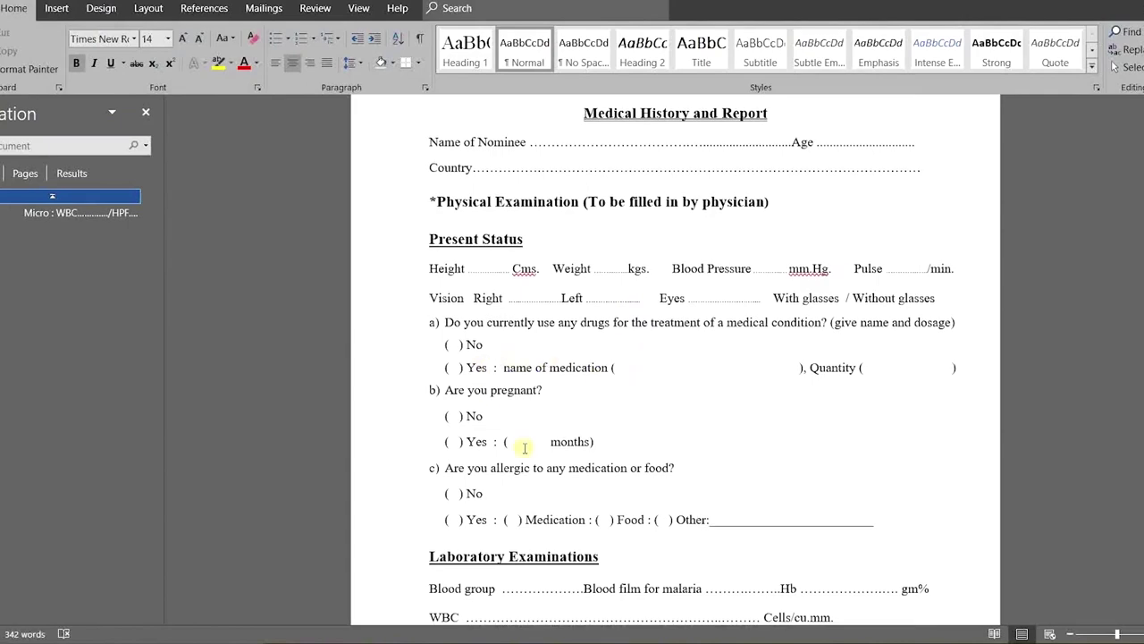
scroll(524, 447, down, 10)
scroll(525, 447, down, 5)
scroll(525, 448, down, 10)
scroll(525, 448, down, 3)
scroll(524, 448, down, 10)
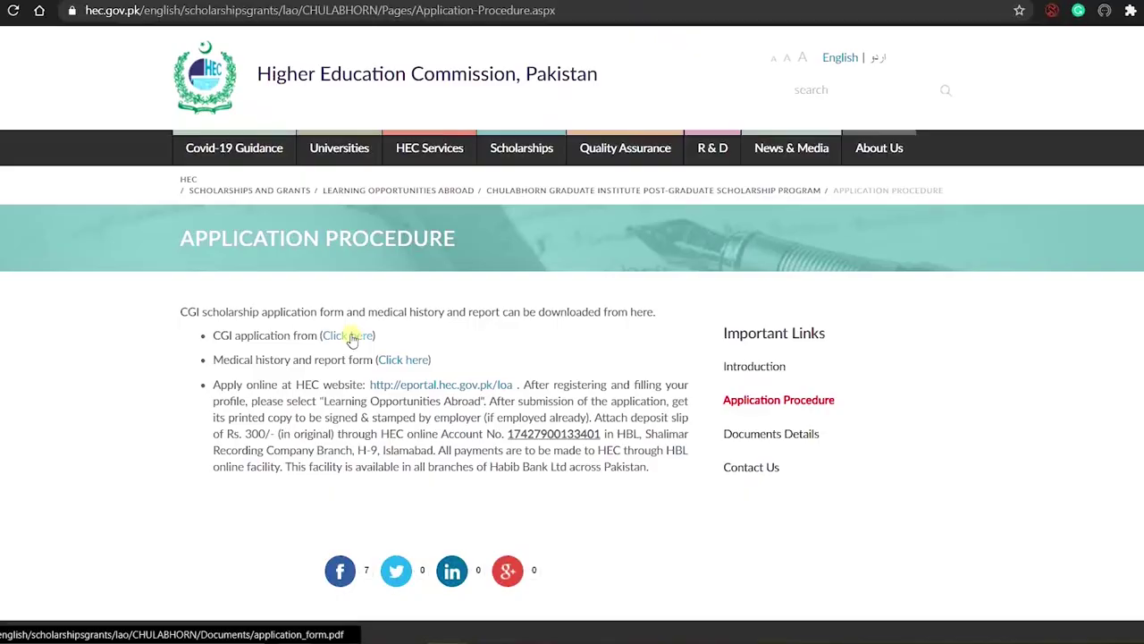
click(350, 340)
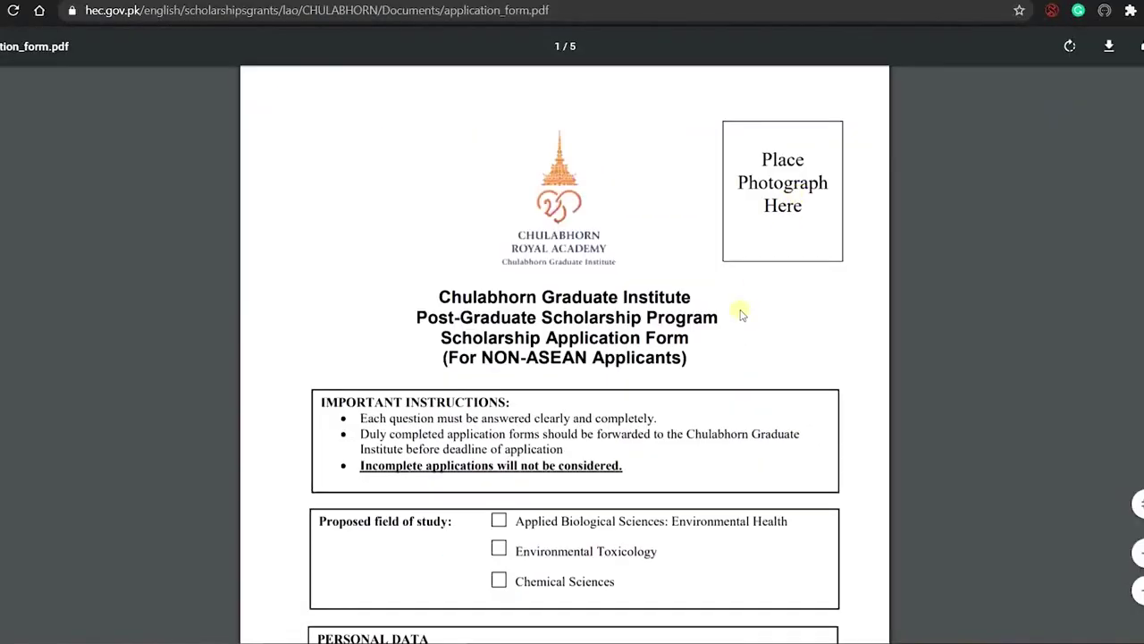
Scroll through application_form.pdf from personal data to the Supporting Documents section on page 5
scroll(626, 461, down, 3)
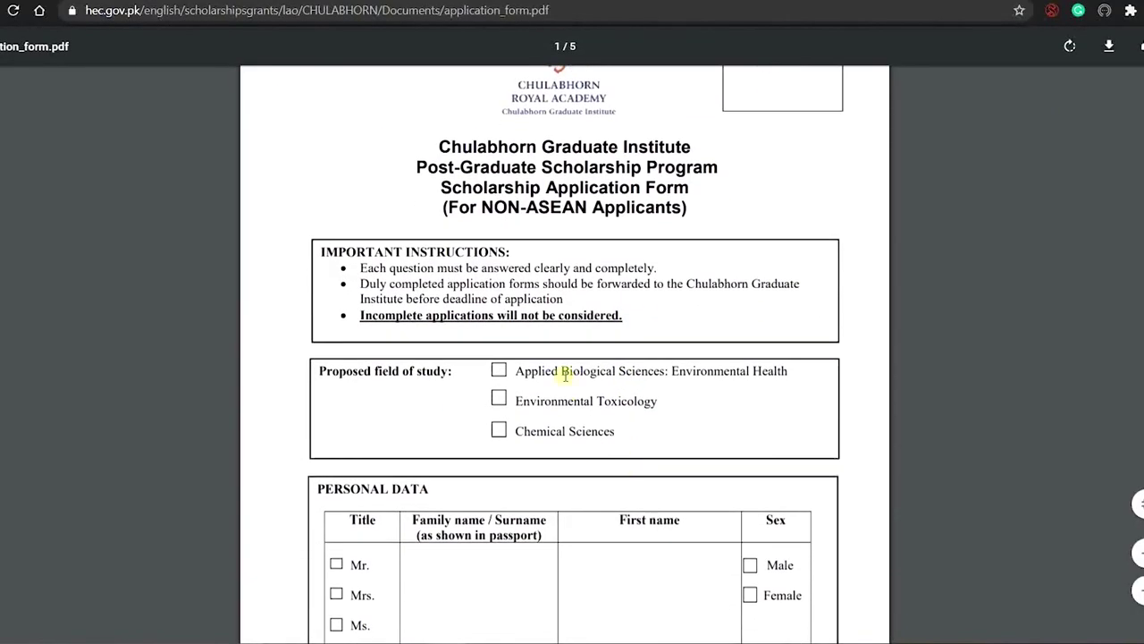
scroll(549, 450, down, 9)
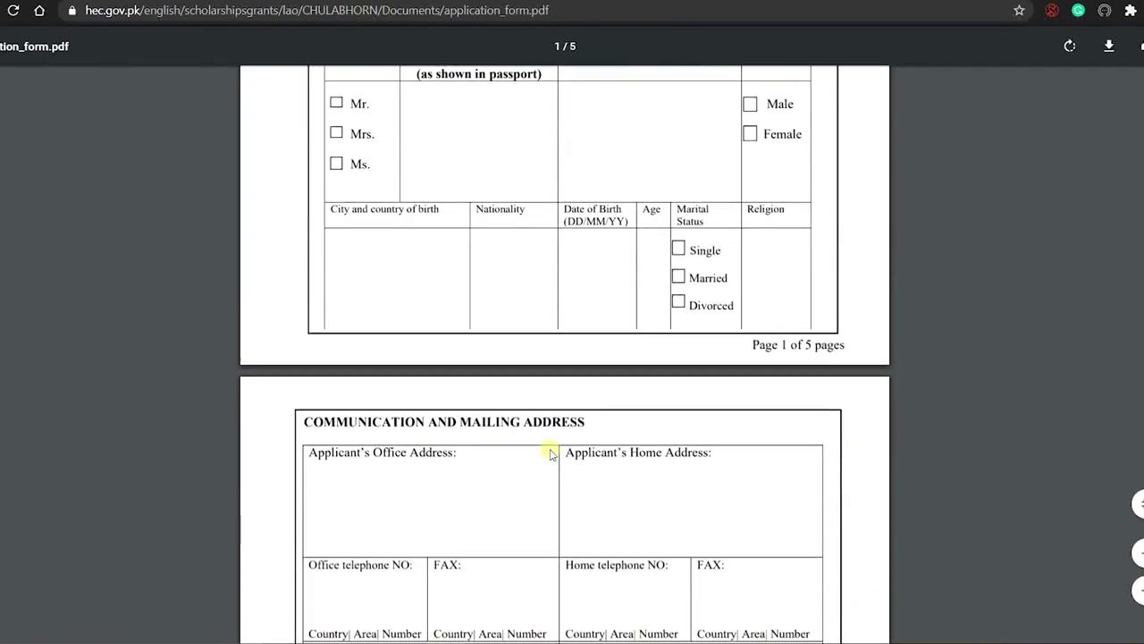
scroll(549, 451, down, 5)
scroll(549, 451, down, 3)
scroll(549, 451, down, 5)
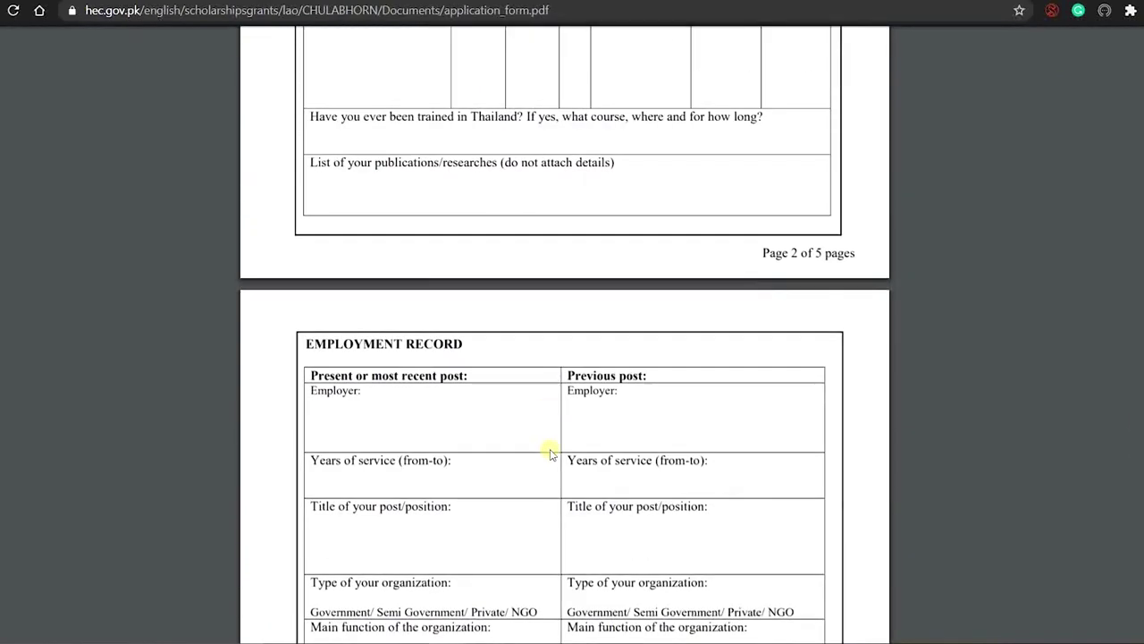
scroll(549, 454, down, 3)
scroll(525, 516, down, 1)
scroll(525, 517, down, 8)
scroll(525, 517, down, 5)
scroll(526, 517, down, 3)
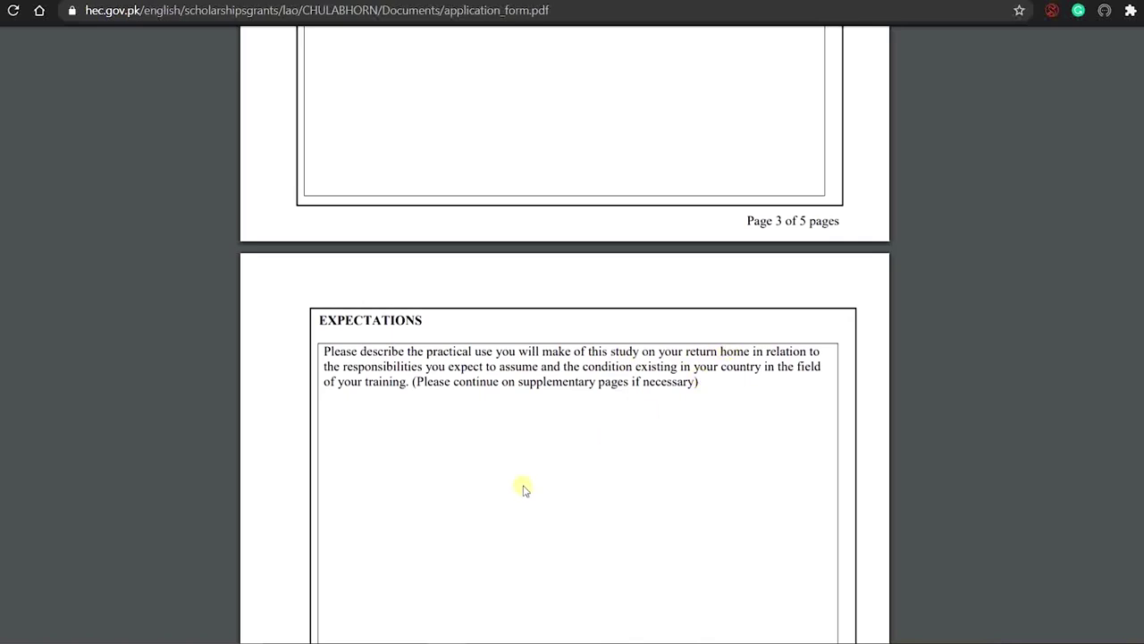
scroll(491, 517, down, 5)
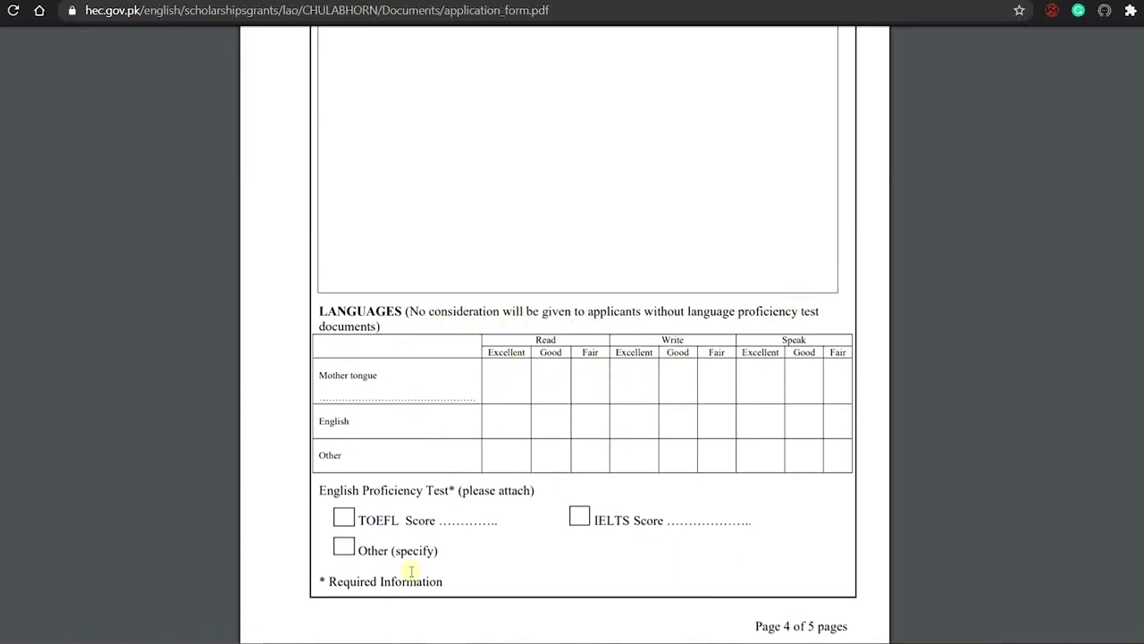
scroll(411, 572, down, 2)
scroll(411, 572, down, 5)
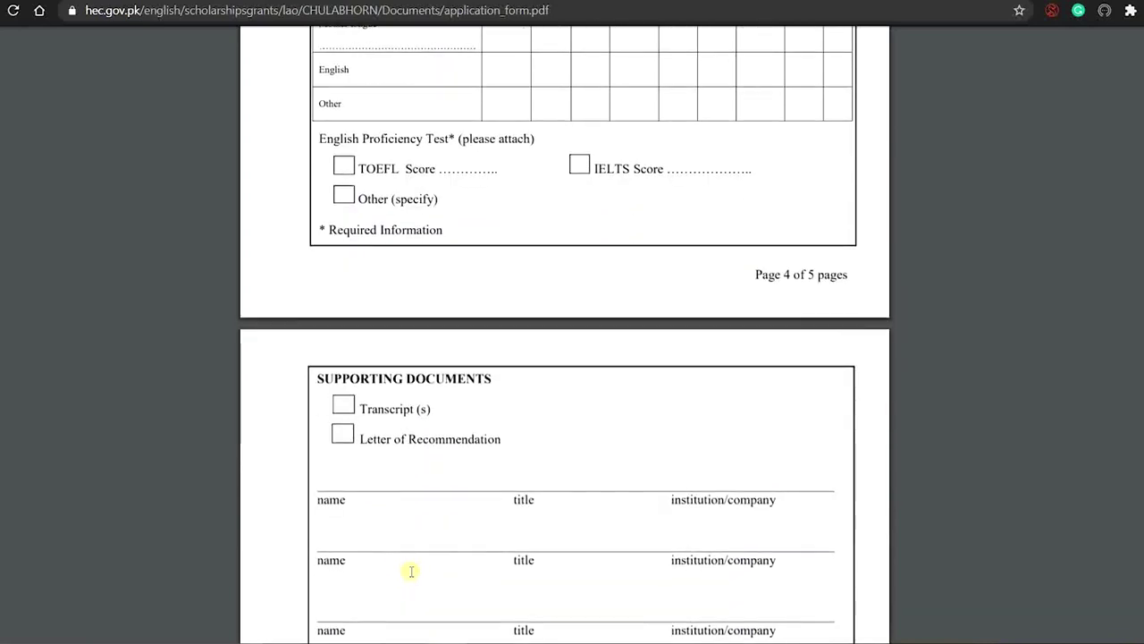